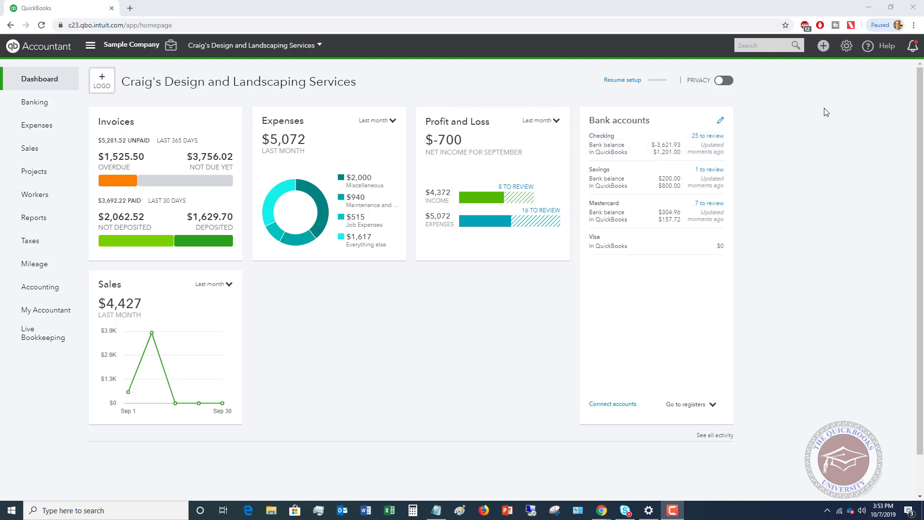
Start a Receive Payment for Amy's Bird Sanctuary, listing Invoice # 1021 with 239.00 open.
click(822, 47)
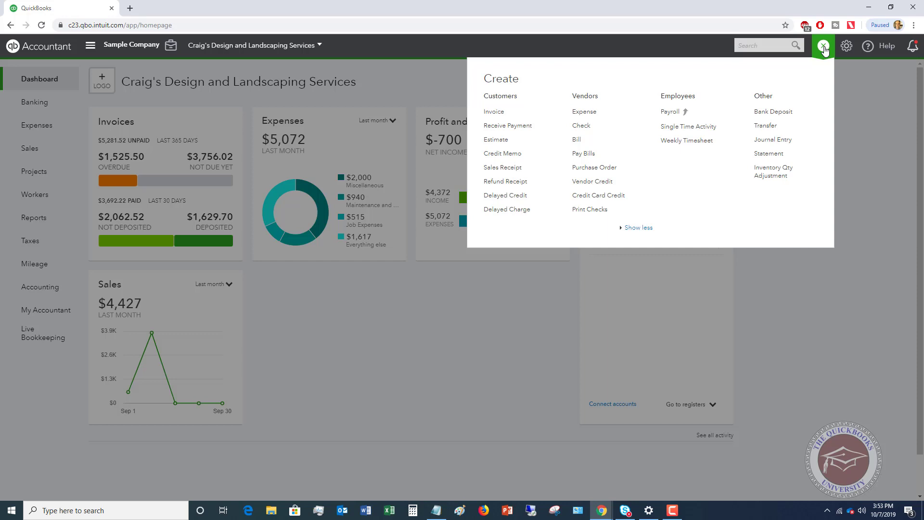
click(509, 126)
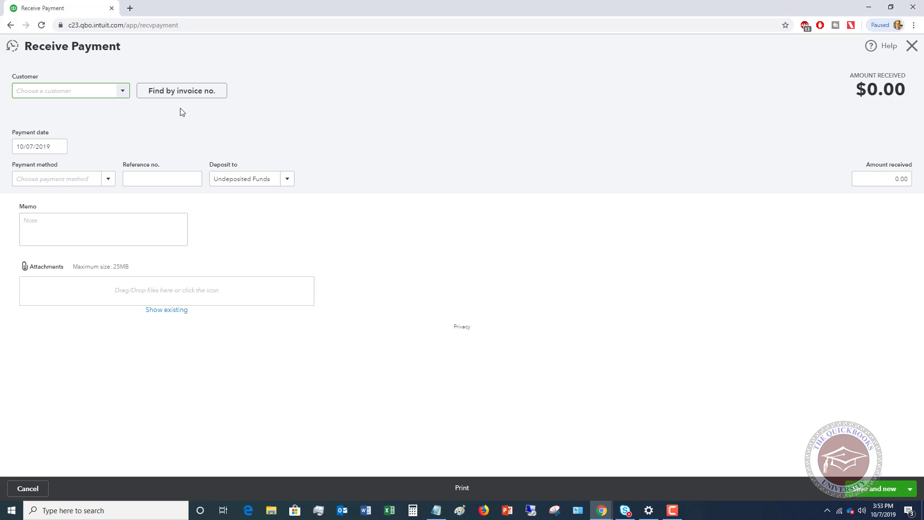
click(123, 92)
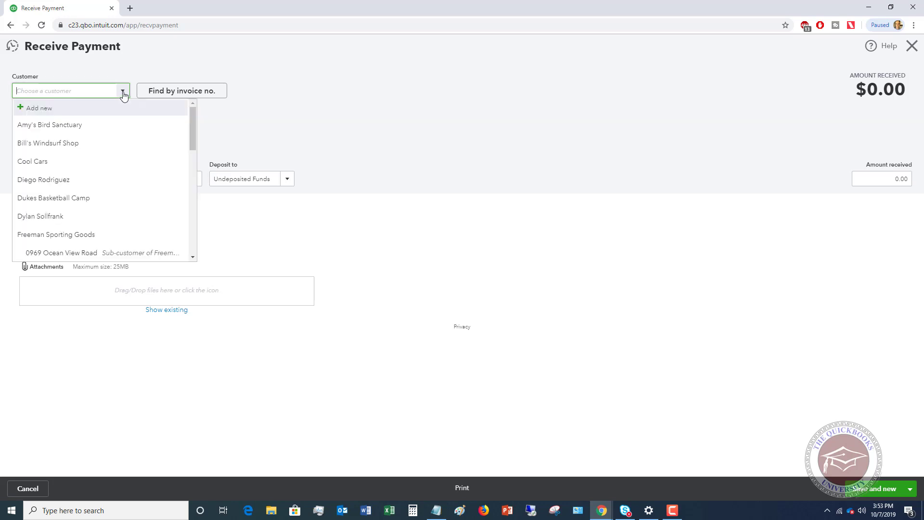
click(77, 125)
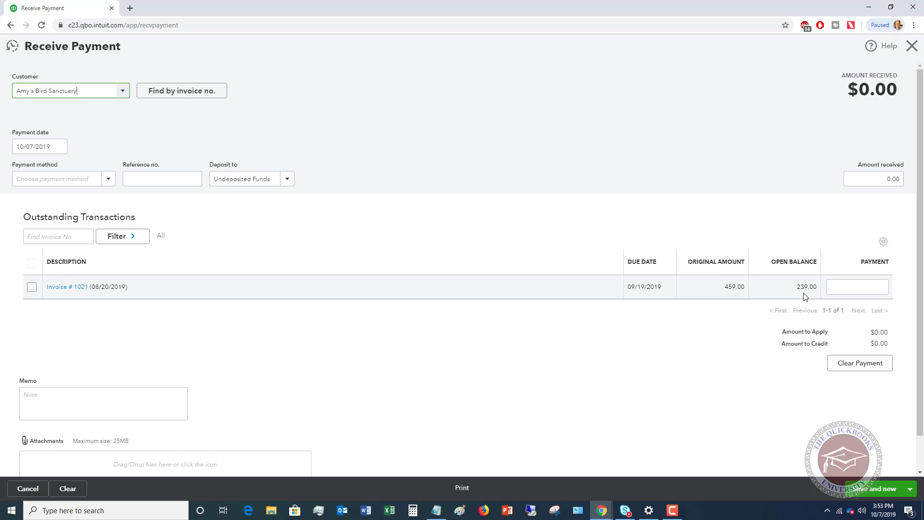
Create a new credit-card payment method named Stripe and apply it to this payment.
click(108, 180)
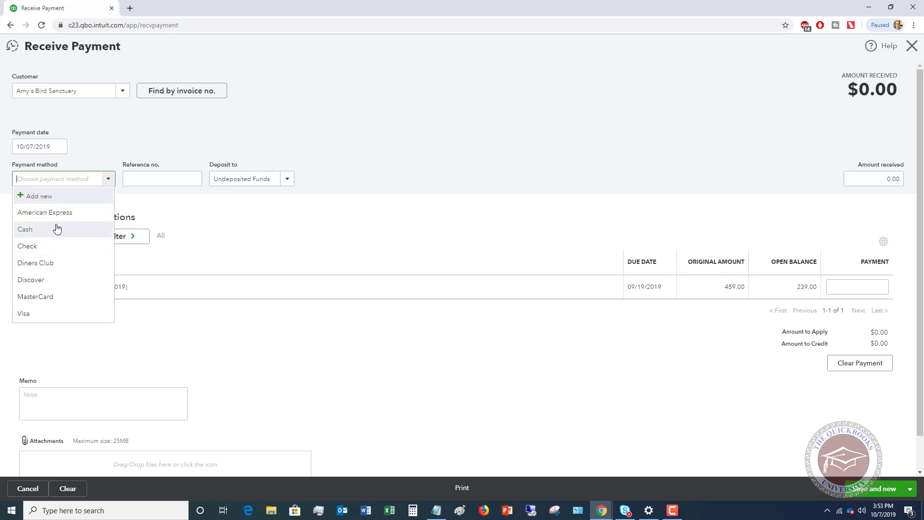
text(Stripe)
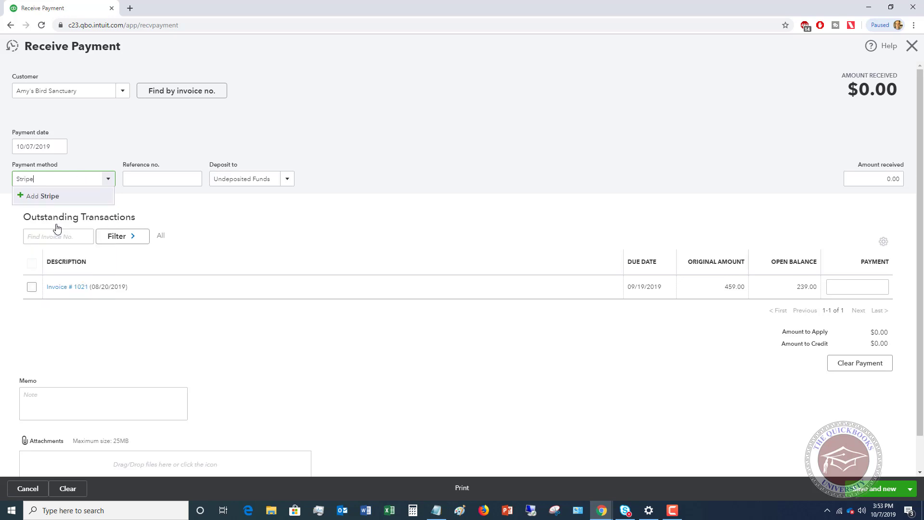
click(48, 196)
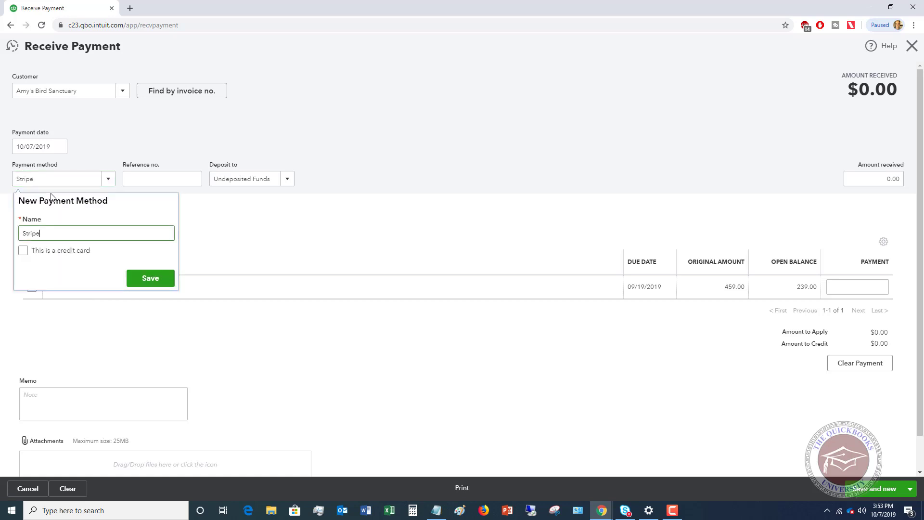
click(24, 253)
click(149, 277)
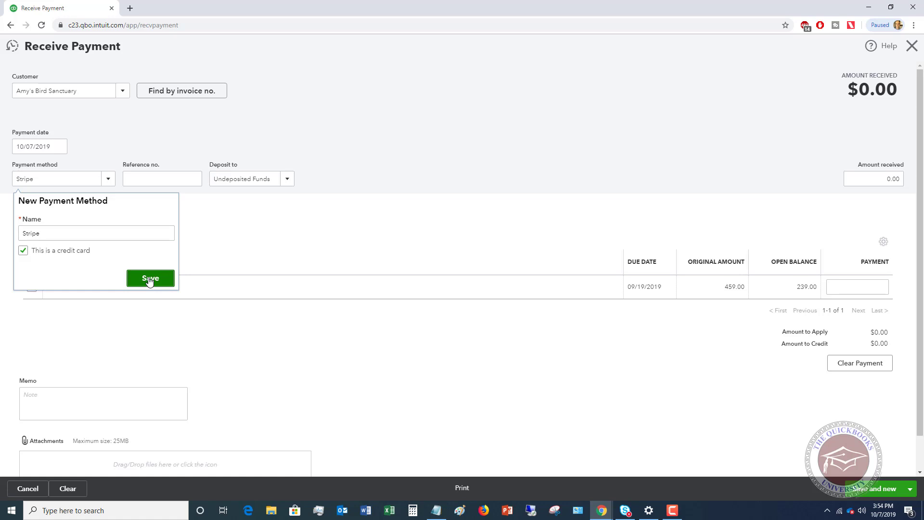
key(Tab)
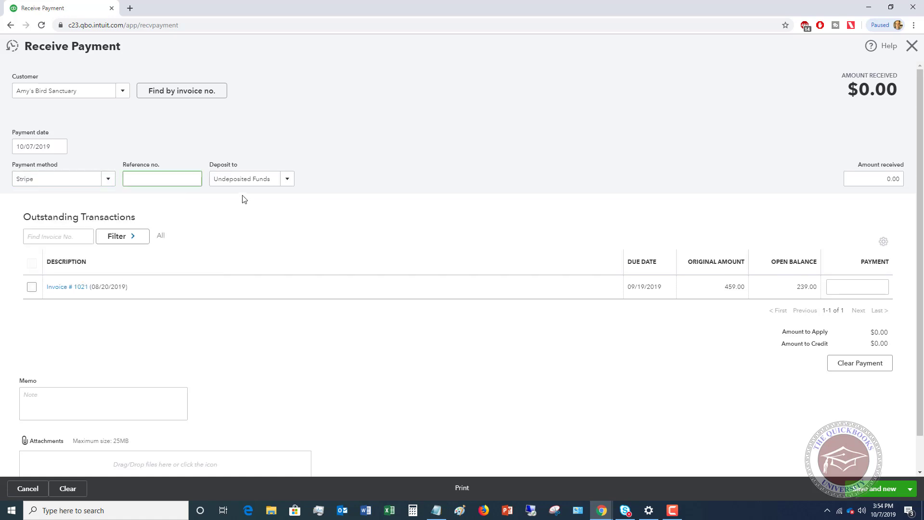
Enter 239.00 as the amount received against Invoice # 1021, then save and close the payment.
key(Tab)
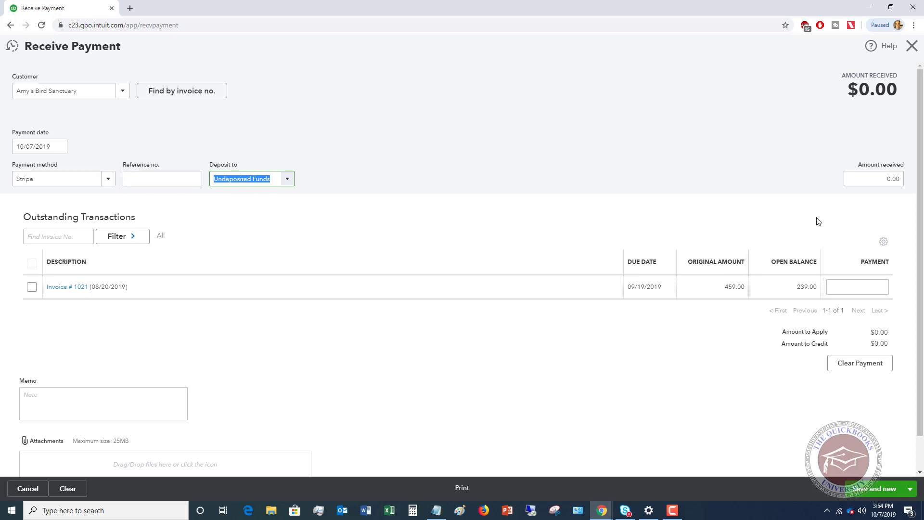
click(869, 179)
drag(914, 184, 914, 184)
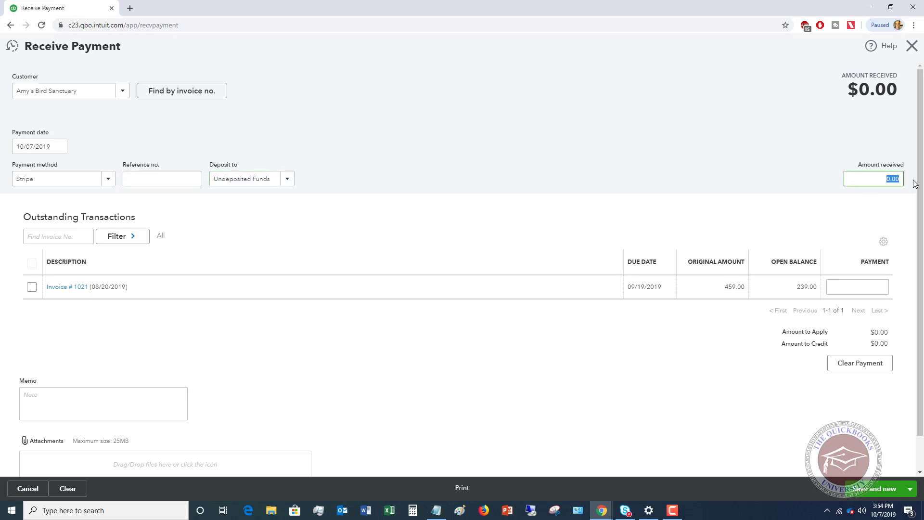
text(239.00)
click(915, 184)
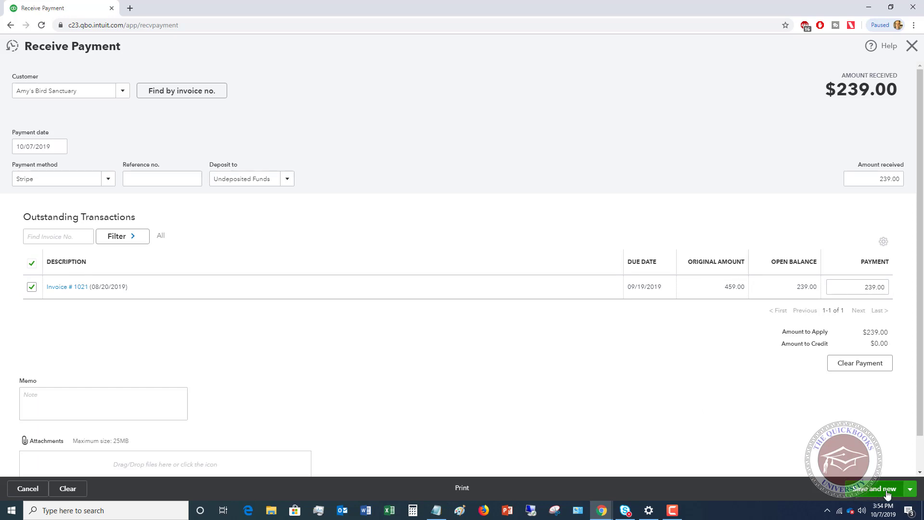
click(909, 489)
click(875, 461)
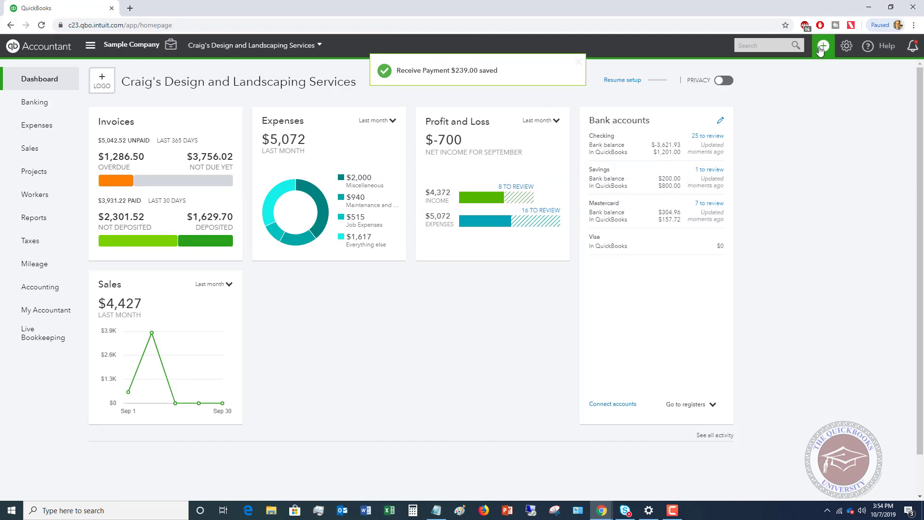
Start a bank deposit to Checking and include Amy's Bird Sanctuary's 239.00 Stripe payment.
click(824, 48)
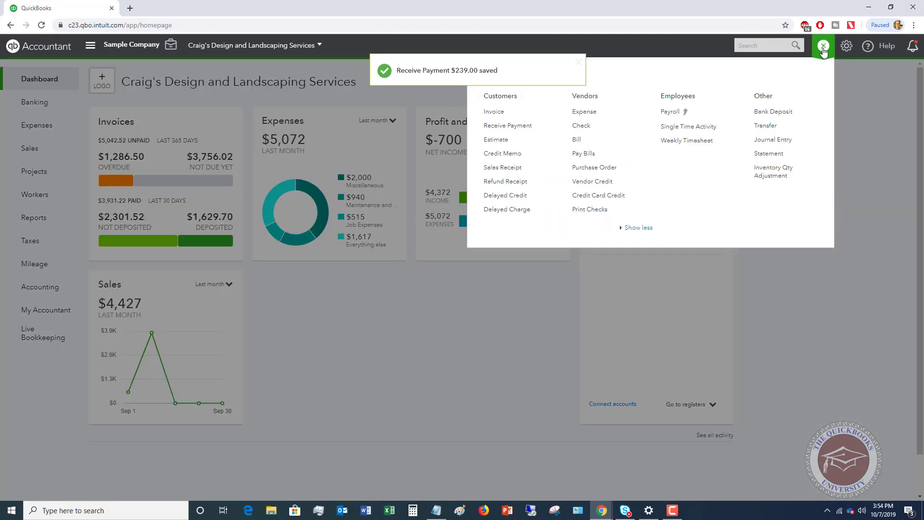
click(770, 114)
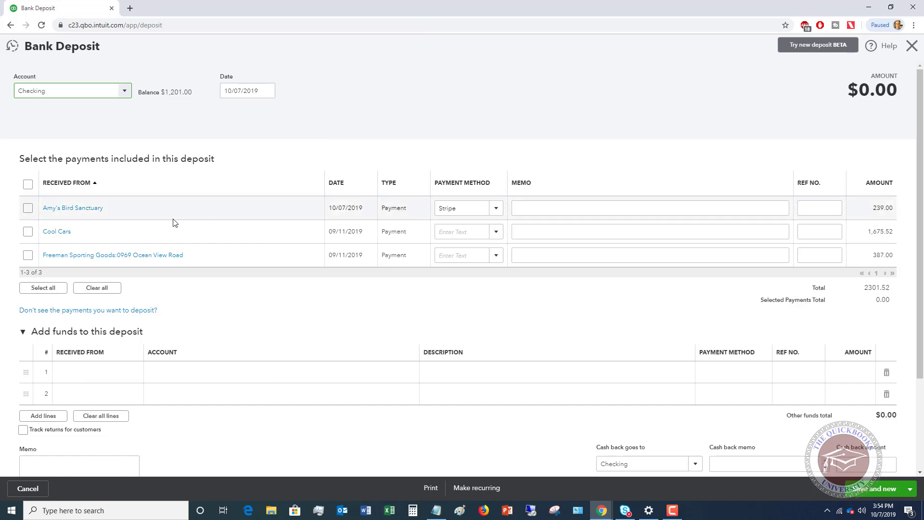
click(27, 208)
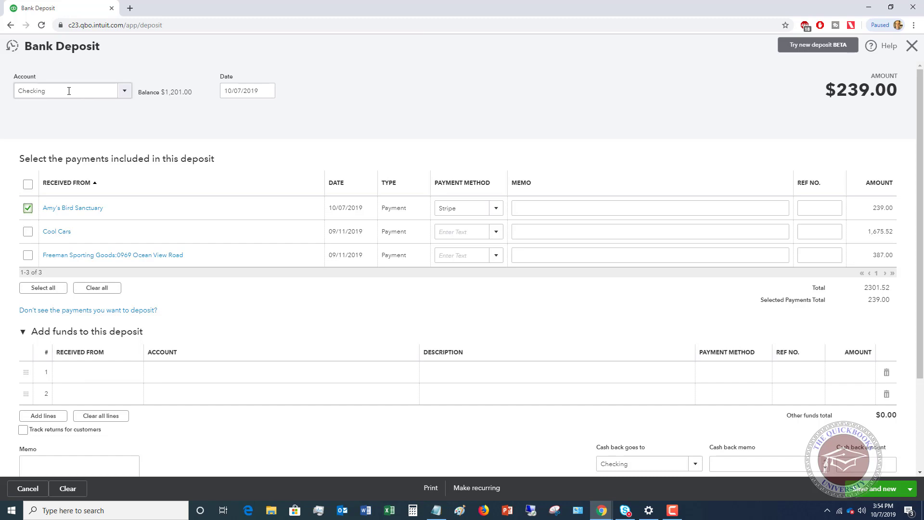
scroll(110, 332, down, 1)
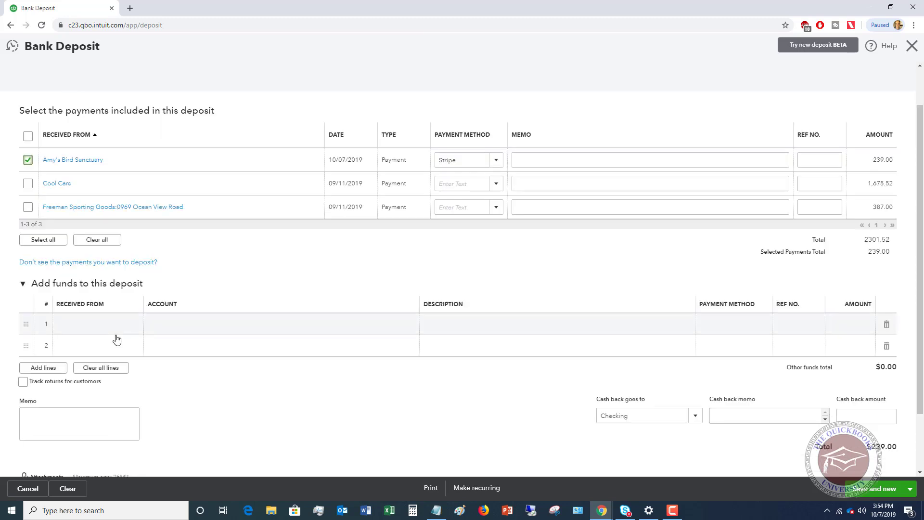
Add Stripe Bank Fees as a new vendor on the first funds line and enter Stripe Fees as its account.
click(101, 329)
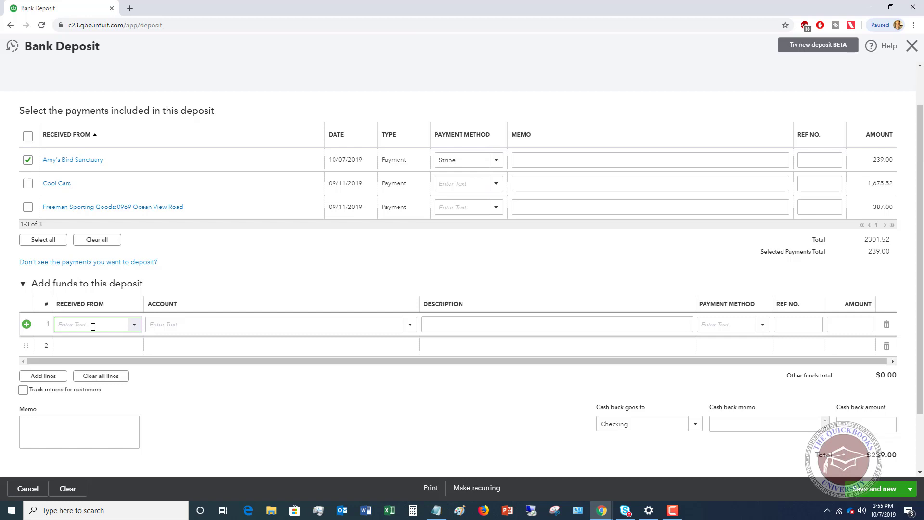
text(Stripe)
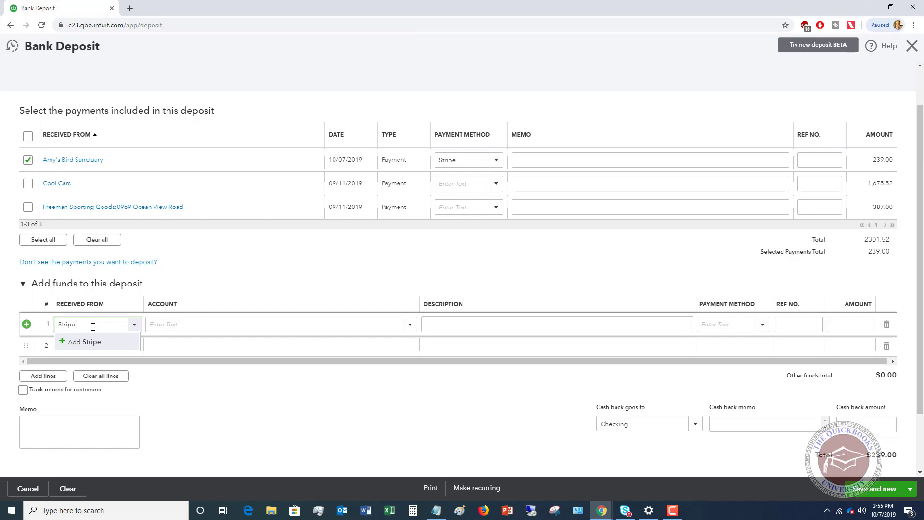
text( Bank F)
text(ees)
click(98, 342)
click(102, 410)
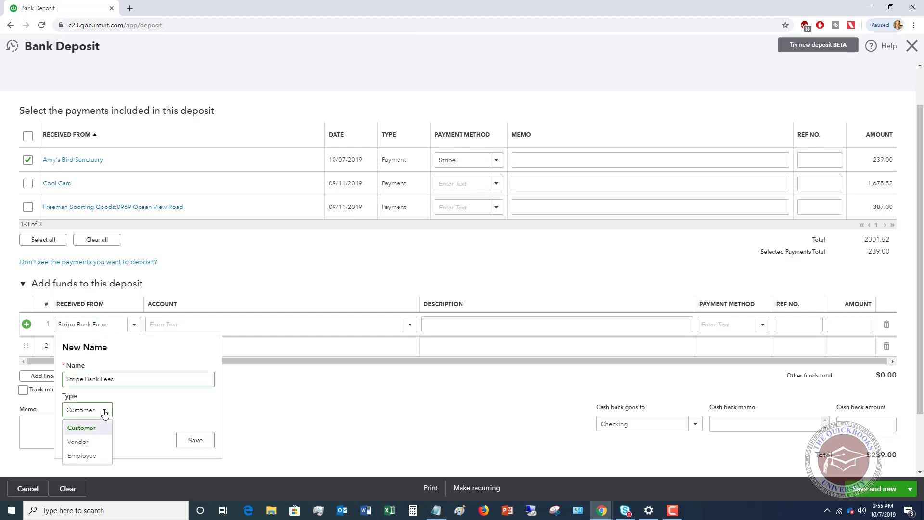
click(77, 443)
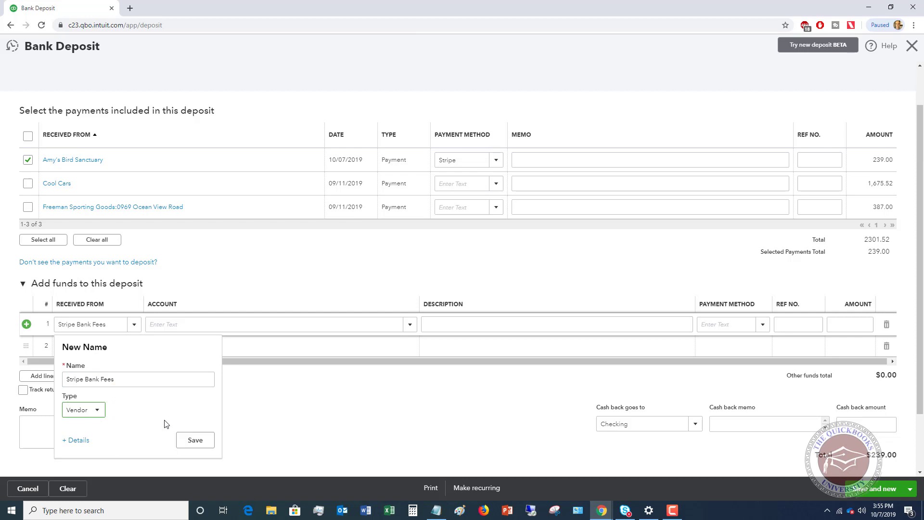
click(182, 436)
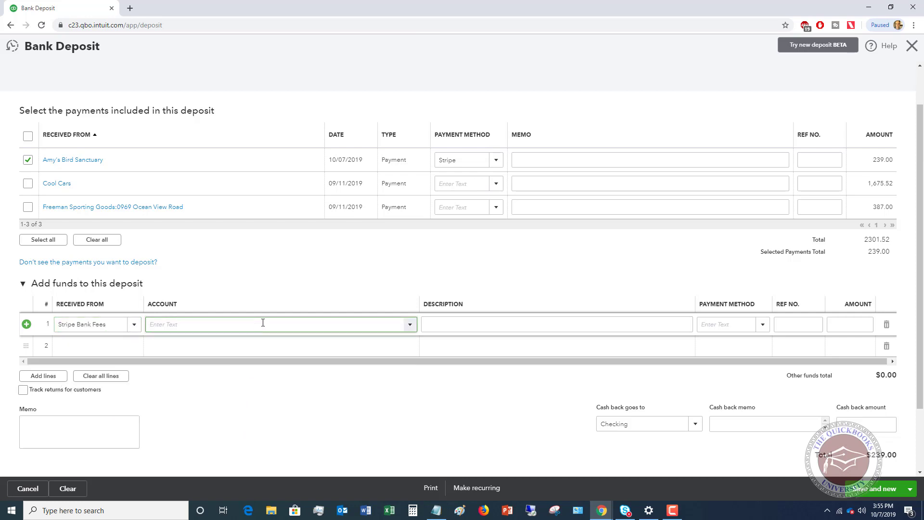
text(Stripe)
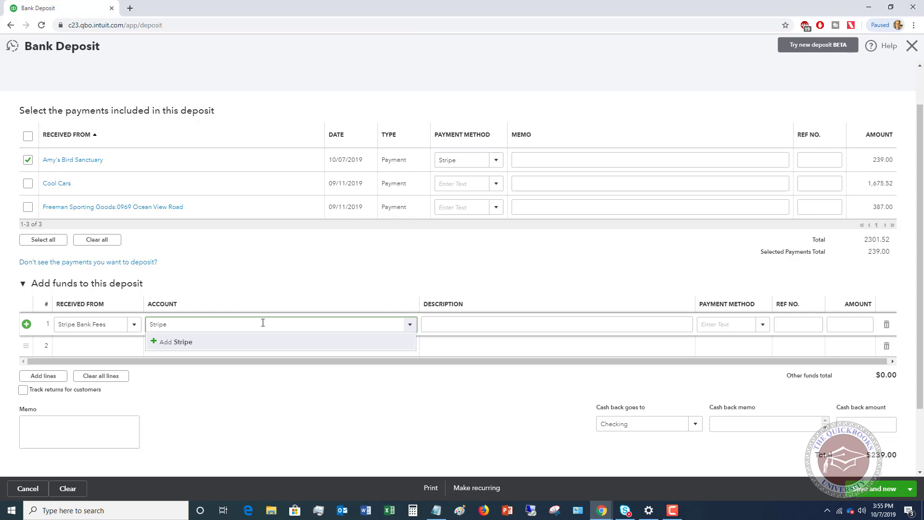
text(Fees)
Create the Stripe Fees account as an Expenses account with the Bank Charges detail type.
click(201, 344)
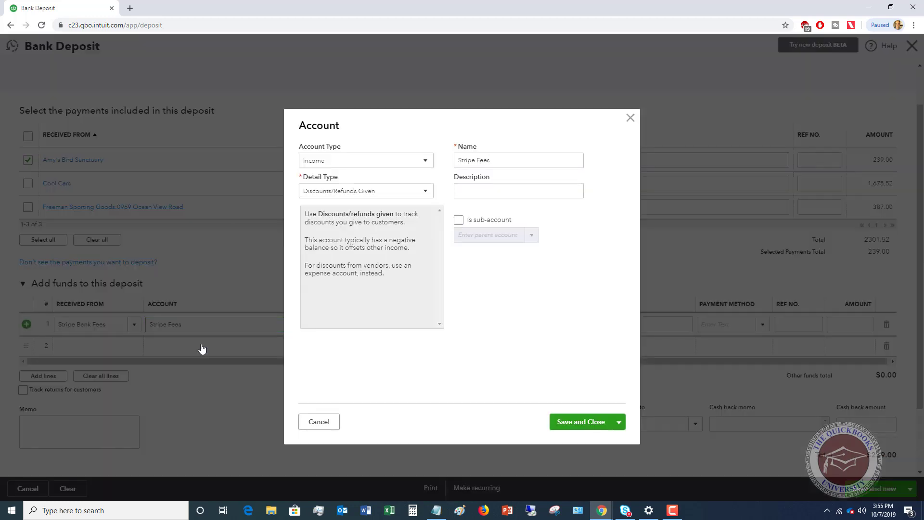
click(364, 164)
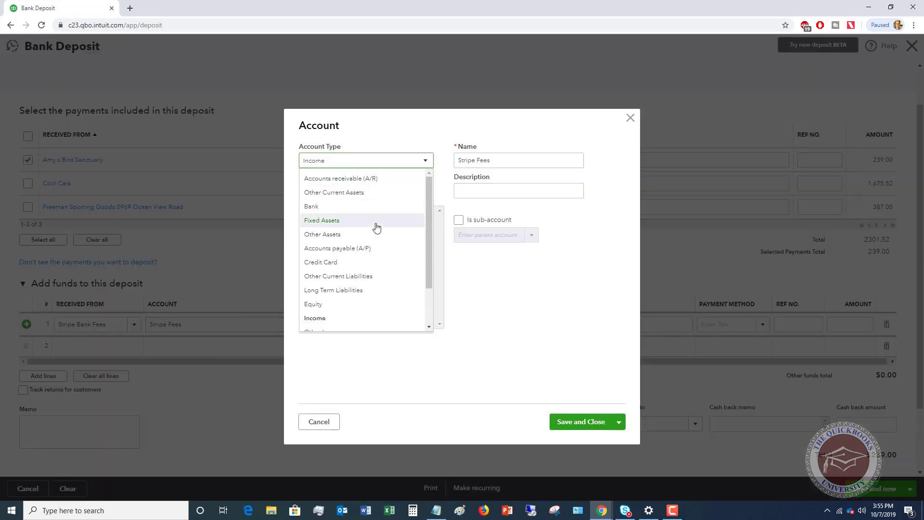
scroll(377, 229, down, 1)
click(332, 309)
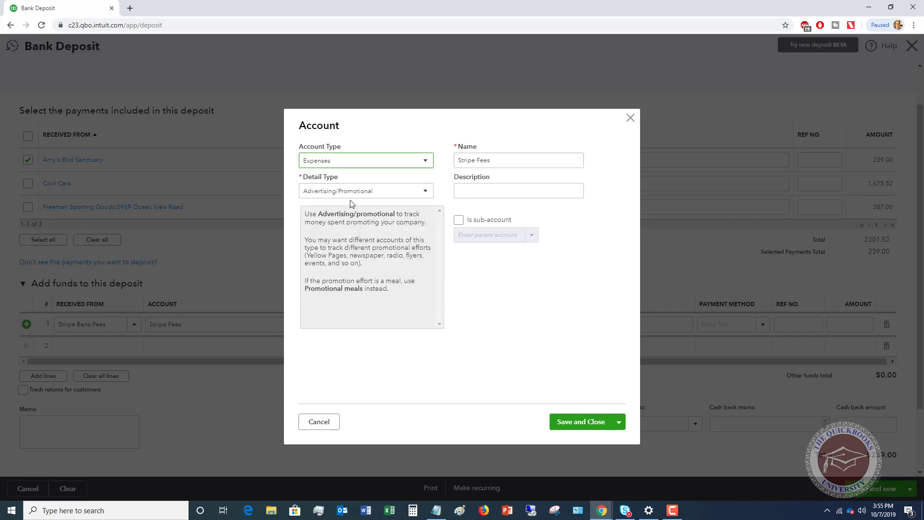
click(428, 194)
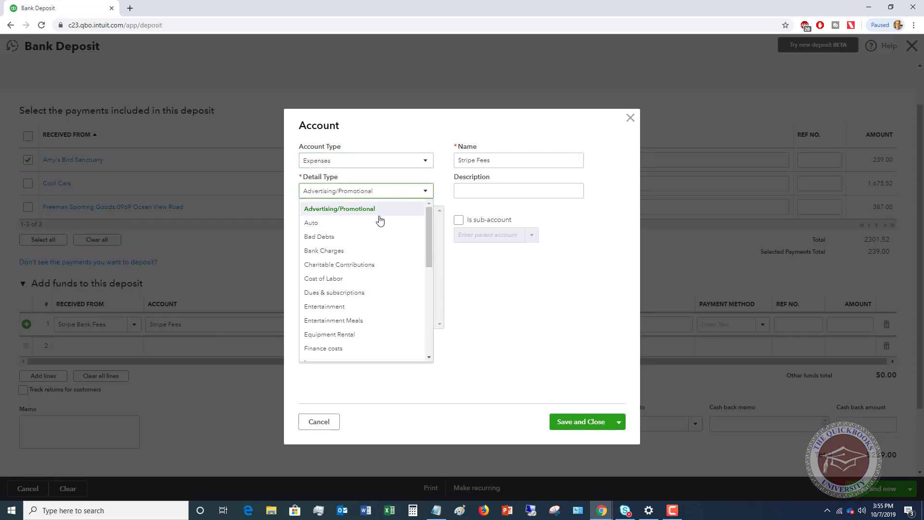
click(330, 253)
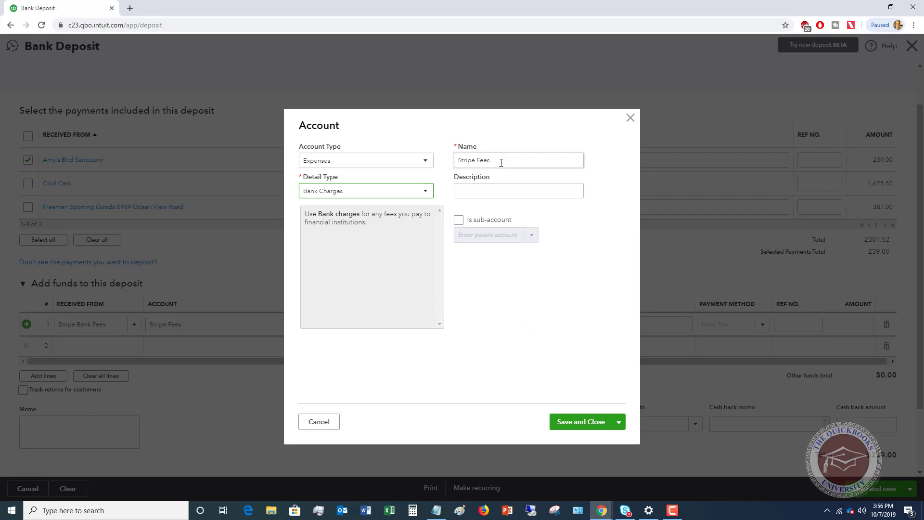
click(582, 422)
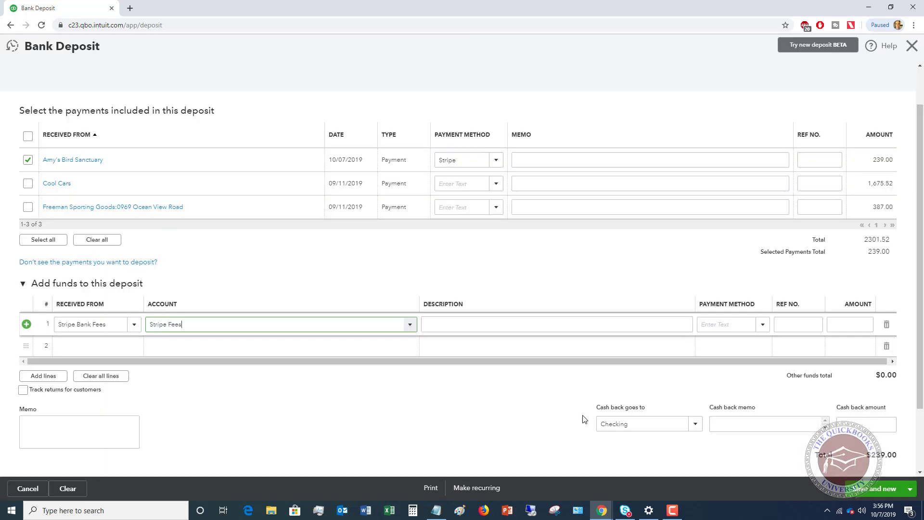
Enter -10 as the Stripe Bank Fees line amount, reducing the deposit total to $229.00.
click(216, 323)
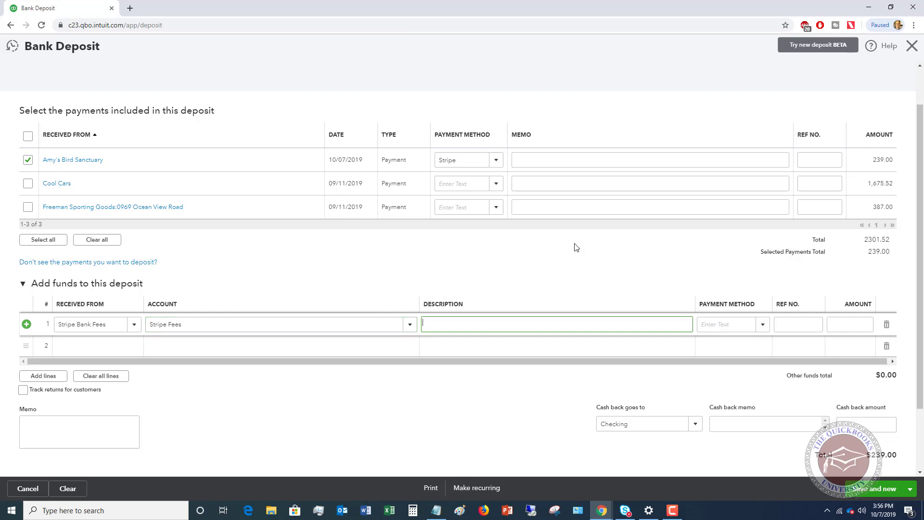
click(441, 323)
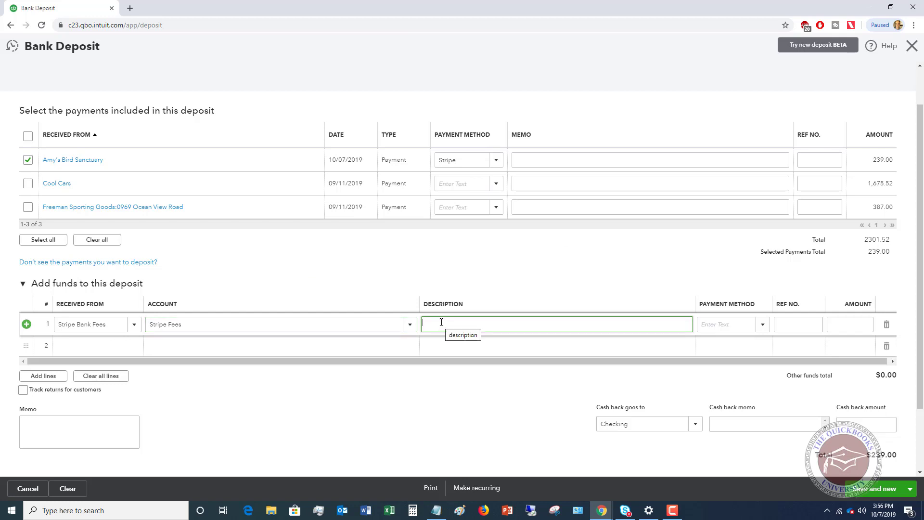
key(Tab)
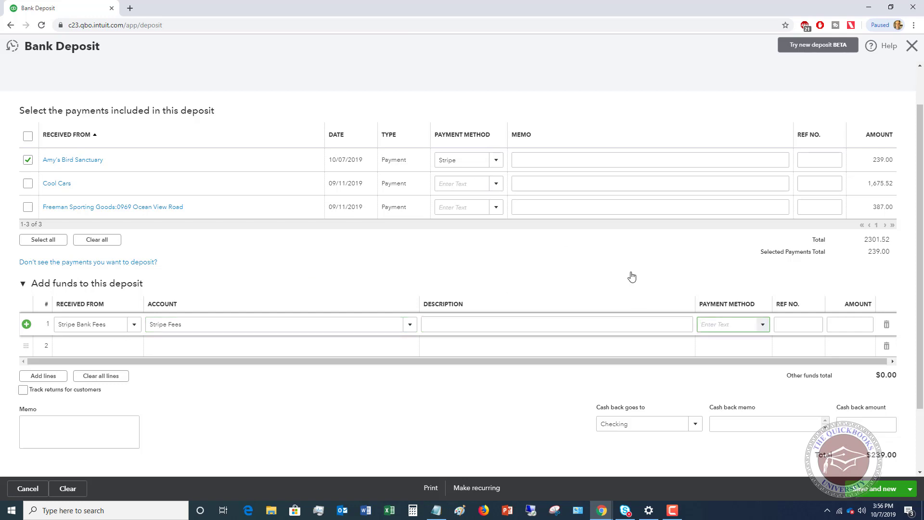
key(Tab)
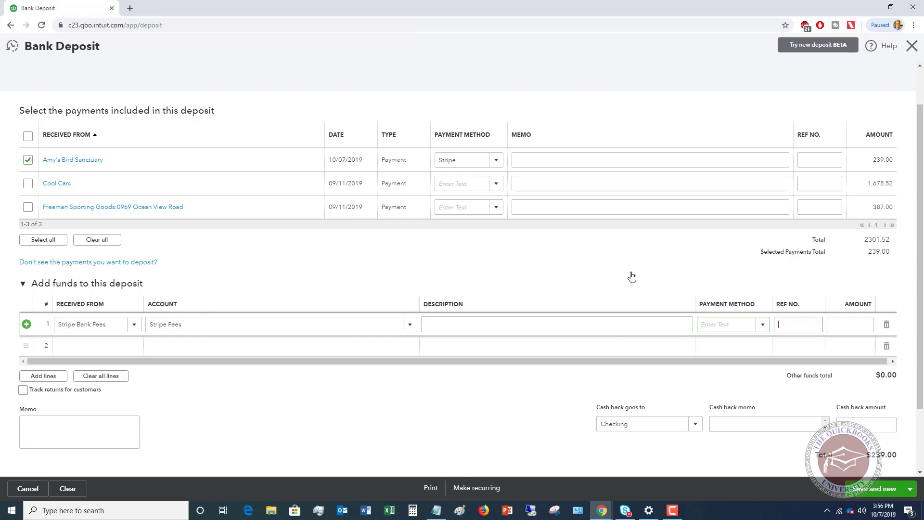
key(Tab)
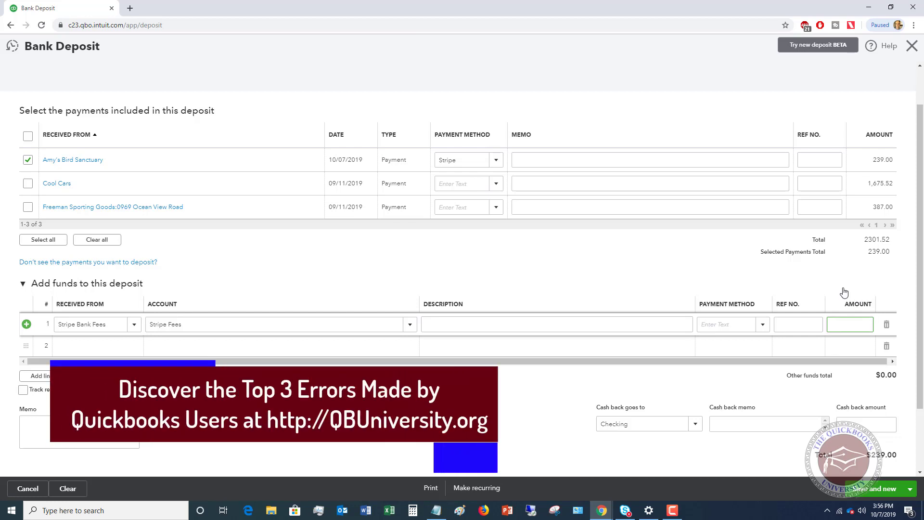
text(-10)
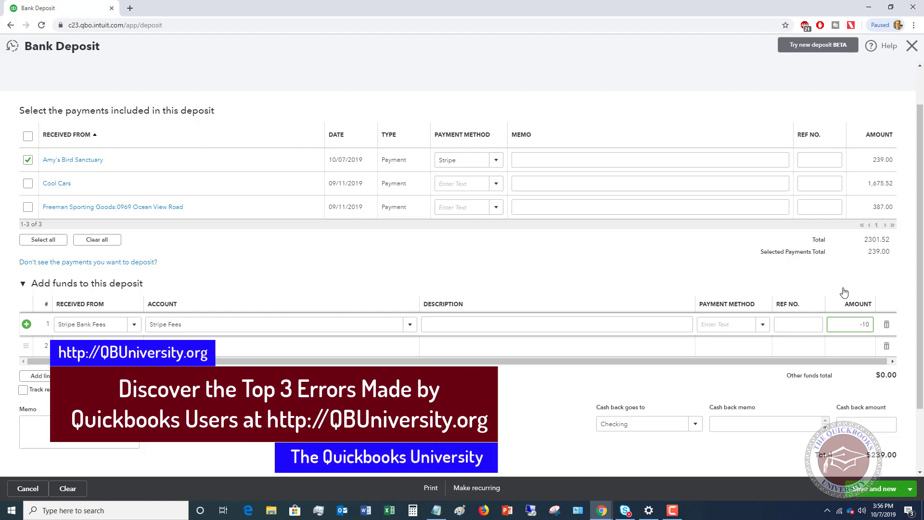
key(Tab)
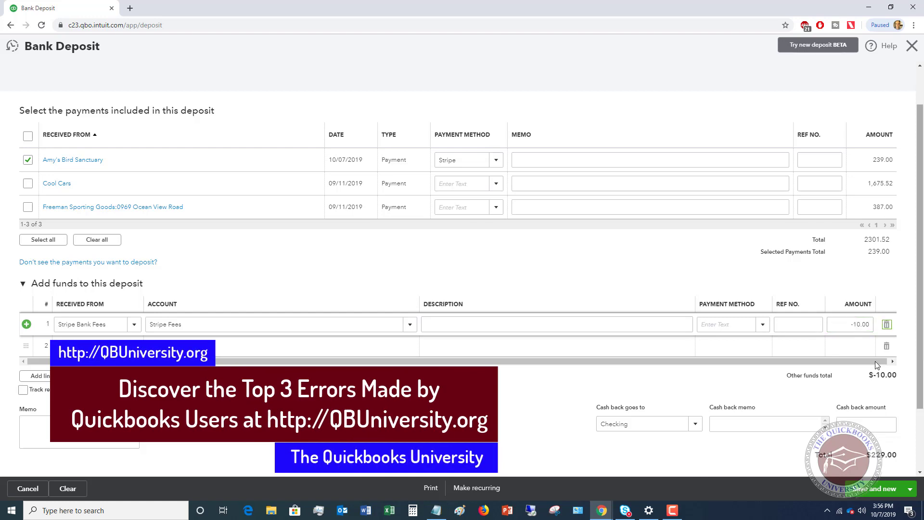
Scroll down the bank deposit form to reach the save buttons.
scroll(869, 383, down, 1)
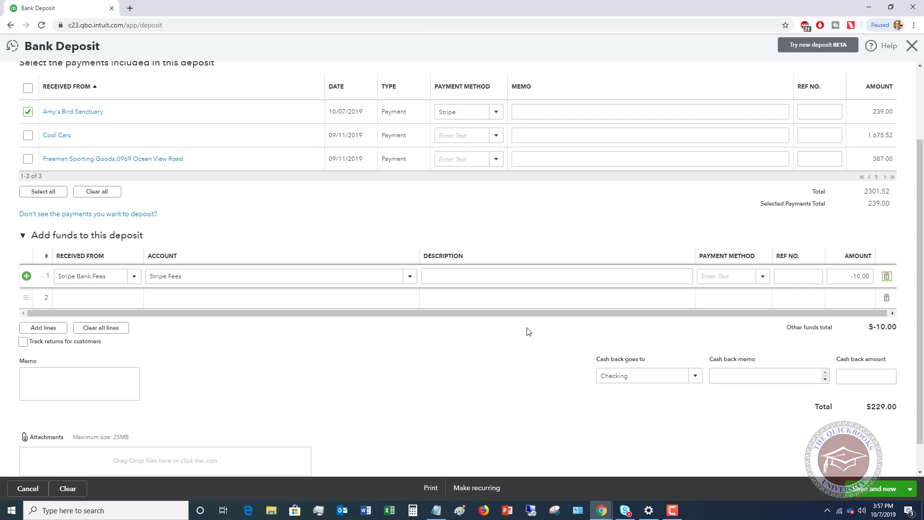
Save and close the $229.00 bank deposit.
click(910, 489)
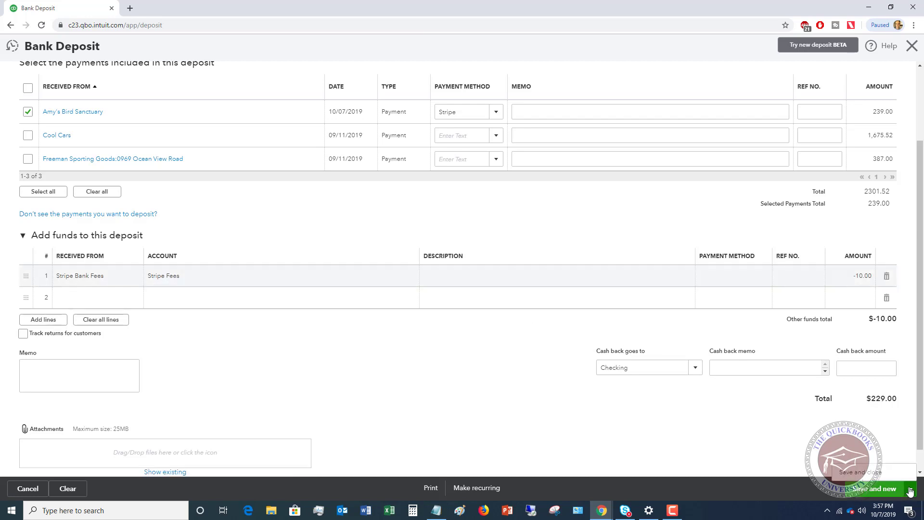
click(862, 472)
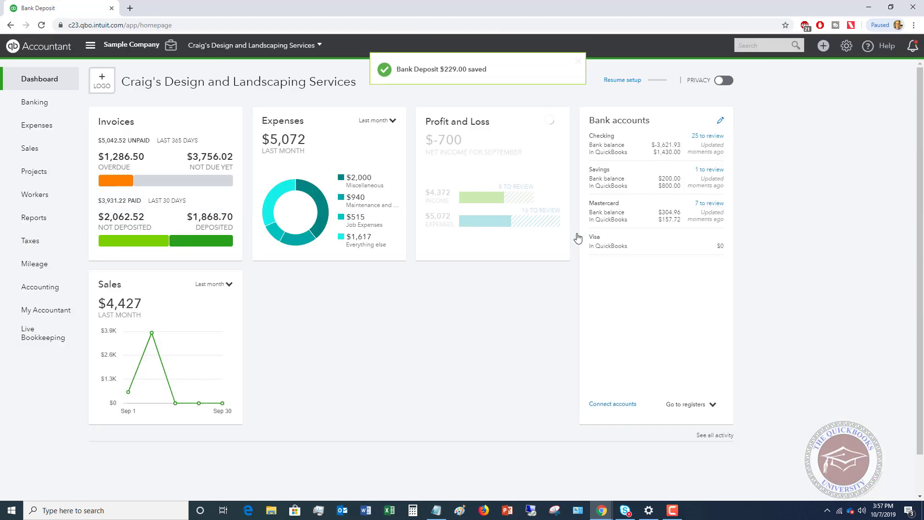